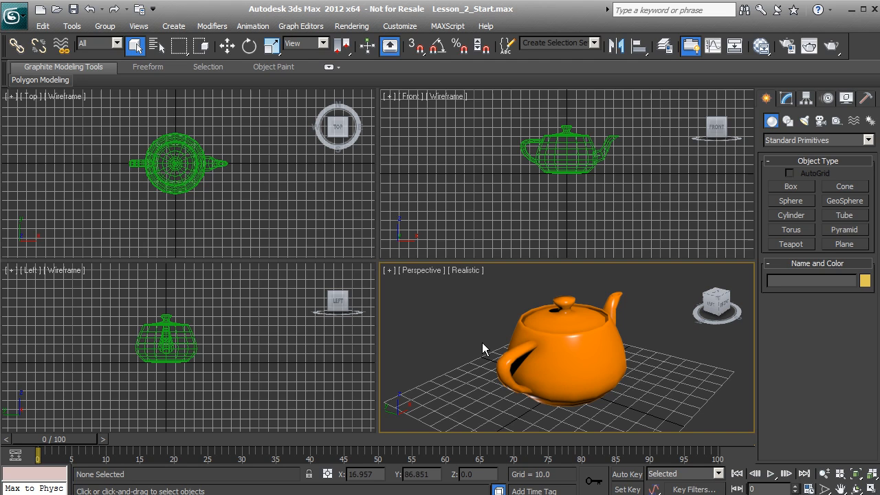
Step: Select the teapot in the Perspective view, once directly and once with a selection region, clearing the selection each time
{"action": "left_click", "coordinate": [539, 339]}
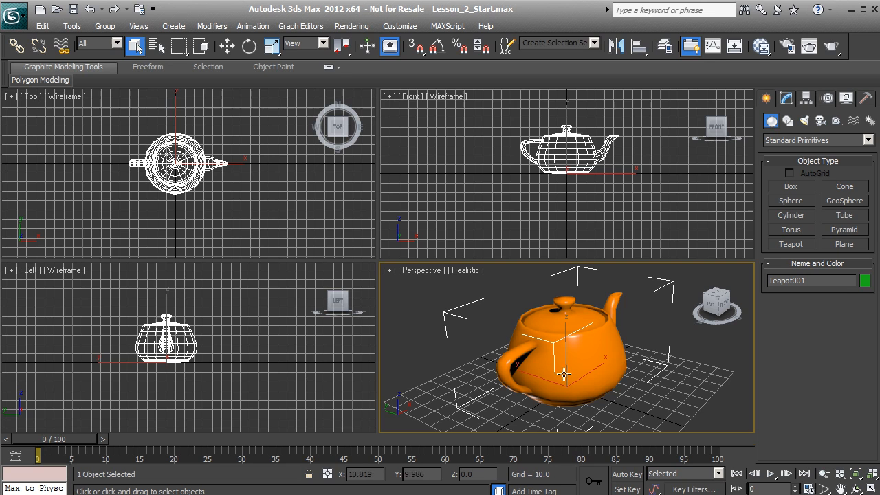
{"action": "left_click", "coordinate": [436, 294]}
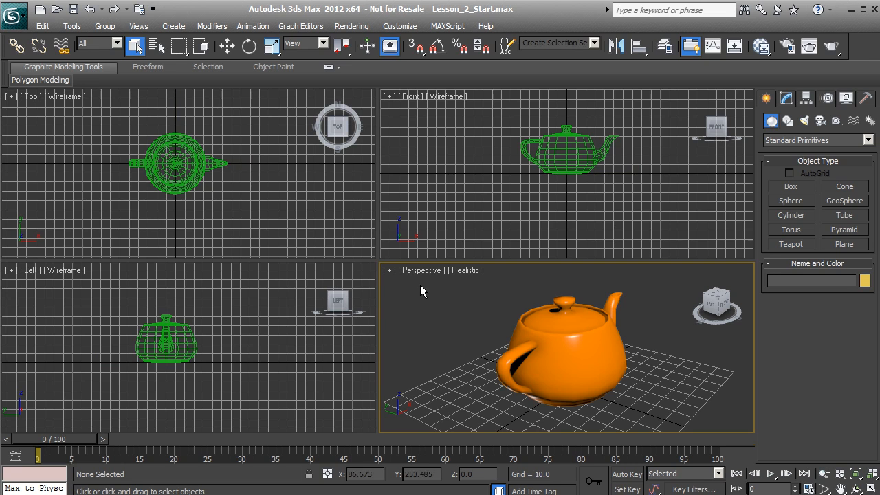
{"action": "left_click_drag", "start_coordinate": [406, 280], "coordinate": [499, 369]}
{"action": "left_click_drag", "start_coordinate": [487, 310], "coordinate": [537, 338]}
{"action": "left_click_drag", "start_coordinate": [454, 350], "coordinate": [522, 426]}
{"action": "mouse_move", "coordinate": [522, 425]}
{"action": "left_mouse_down"}
{"action": "mouse_move", "coordinate": [667, 429]}
{"action": "mouse_move", "coordinate": [684, 427]}
{"action": "mouse_move", "coordinate": [684, 415]}
{"action": "mouse_move", "coordinate": [513, 422]}
{"action": "left_mouse_up"}
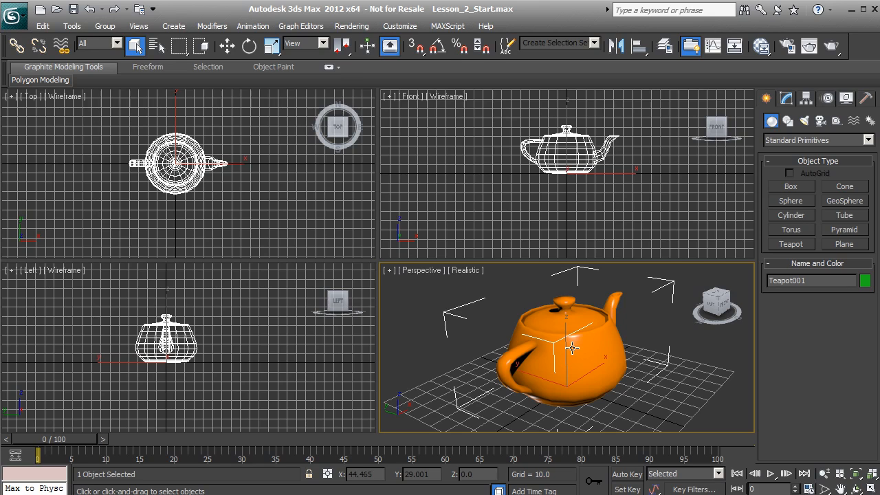
{"action": "left_click", "coordinate": [468, 322]}
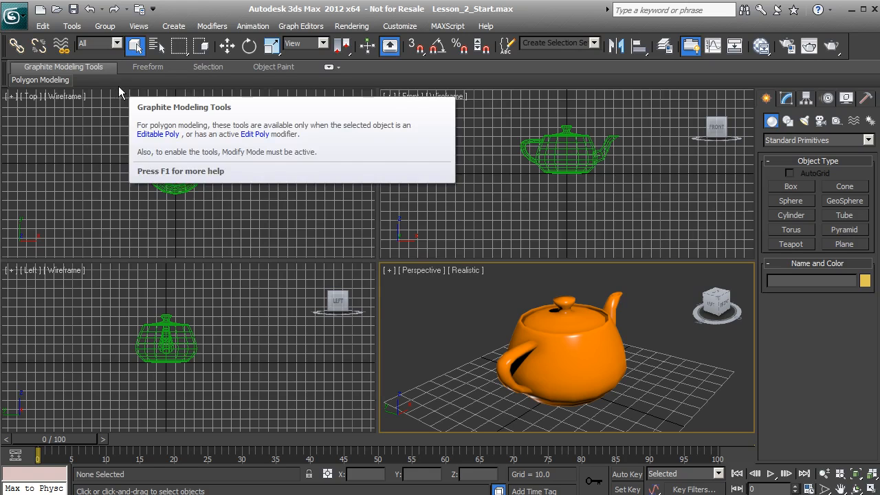
Step: Open the scene Lesson_4_Start.max without saving the changes to the current scene
{"action": "left_click", "coordinate": [57, 10]}
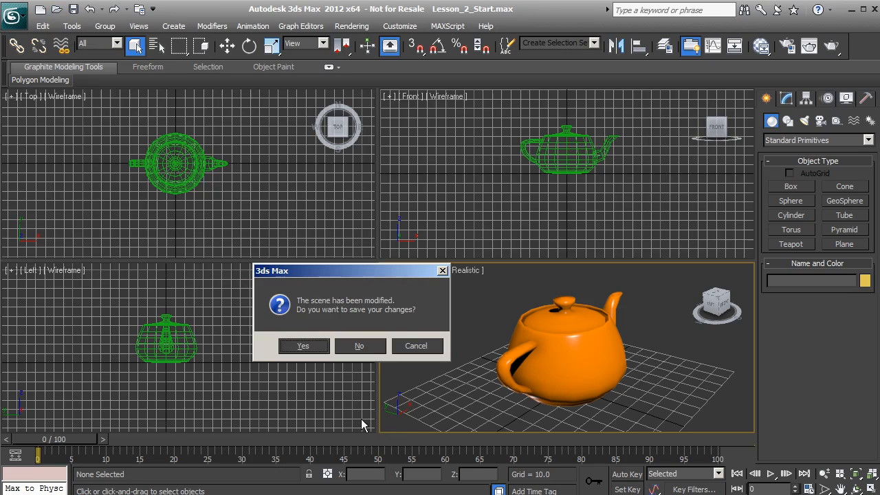
{"action": "left_click", "coordinate": [354, 346]}
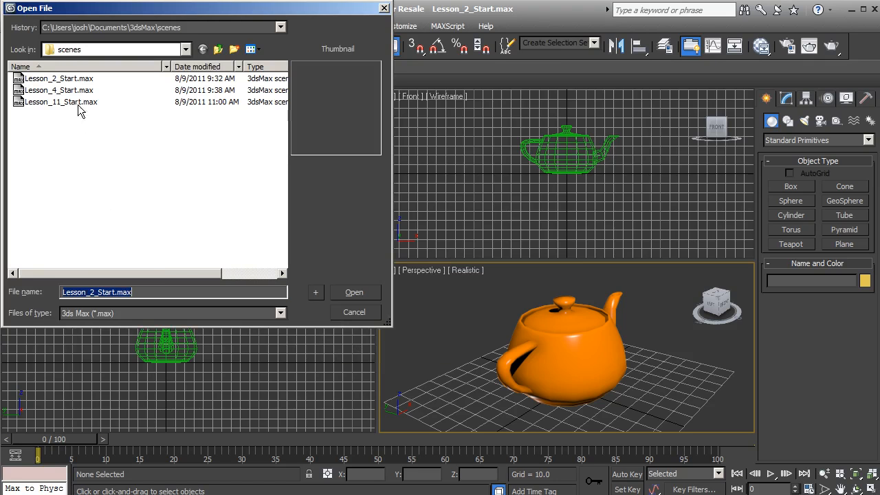
{"action": "left_click", "coordinate": [53, 92]}
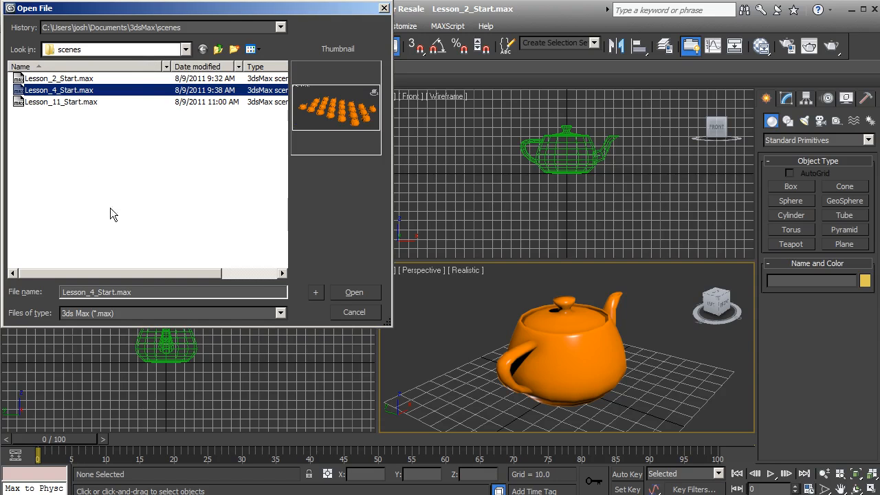
{"action": "left_click", "coordinate": [341, 291]}
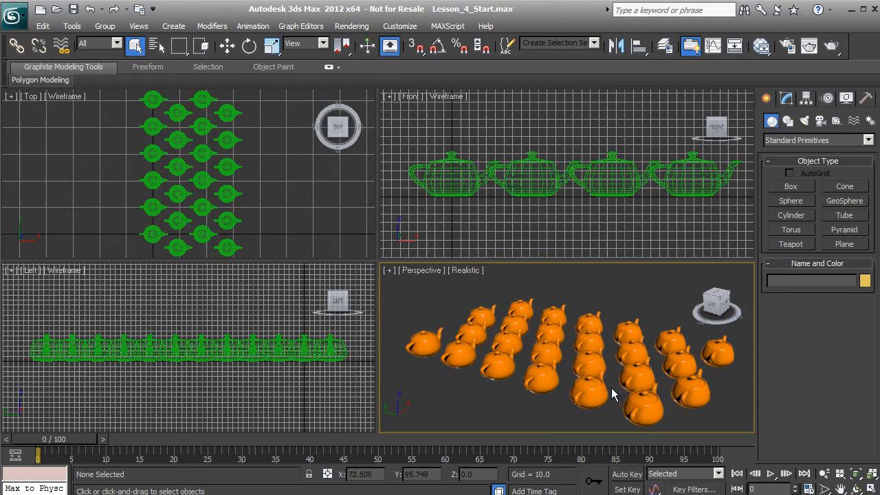
Step: Select the first three teapots of the front row one at a time in the Perspective view, ending on the second
{"action": "left_click", "coordinate": [429, 349]}
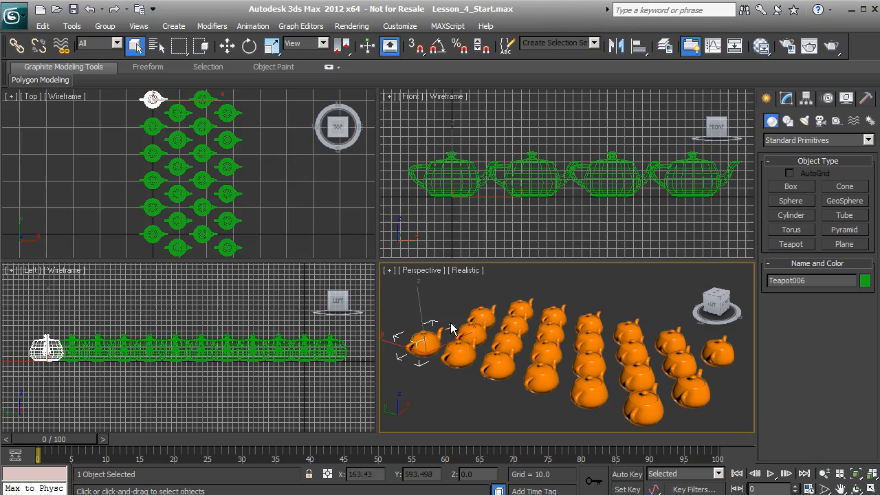
{"action": "left_click", "coordinate": [460, 356]}
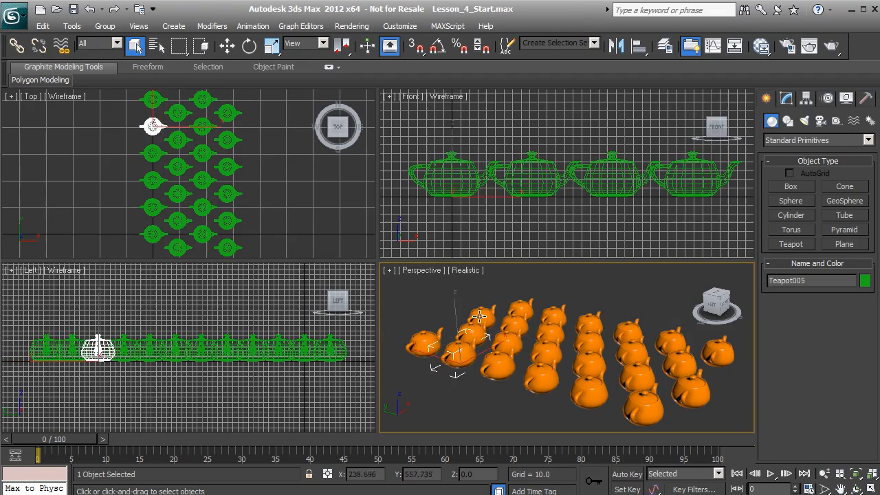
{"action": "left_click", "coordinate": [500, 362]}
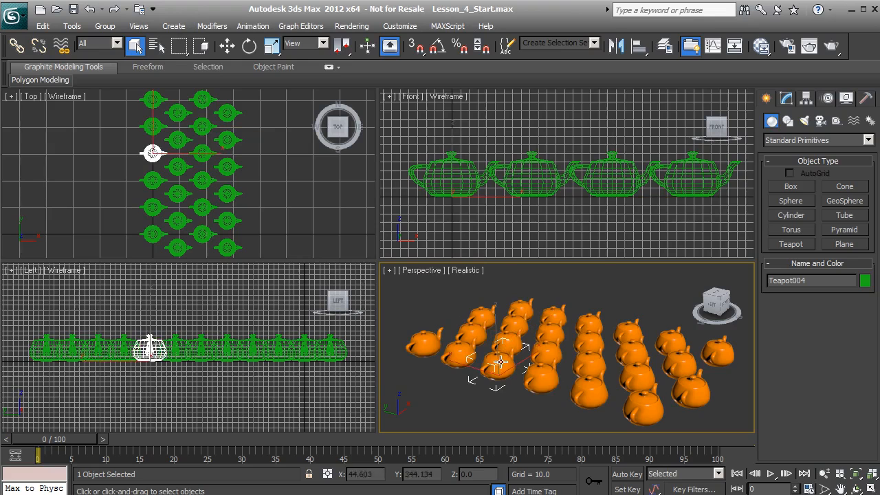
{"action": "left_click", "coordinate": [462, 356]}
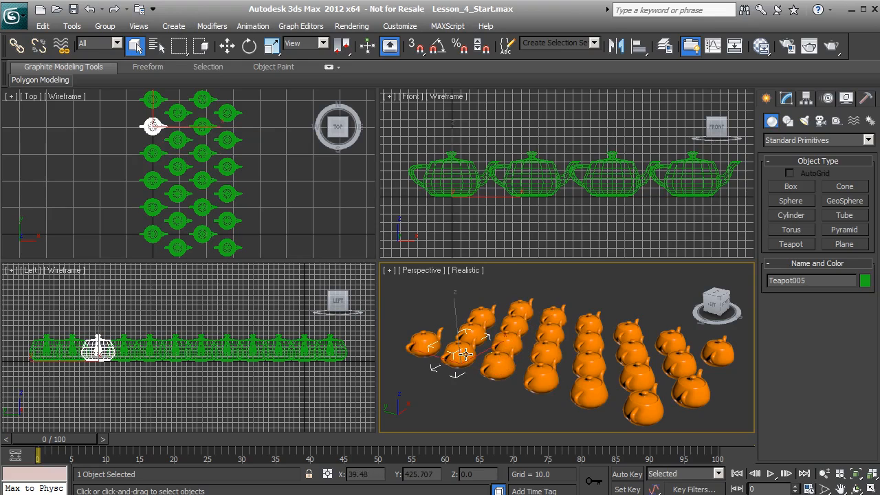
Step: Select all six teapots of the front row together, and remove the fifth and third from the selection
{"action": "left_click", "coordinate": [425, 349]}
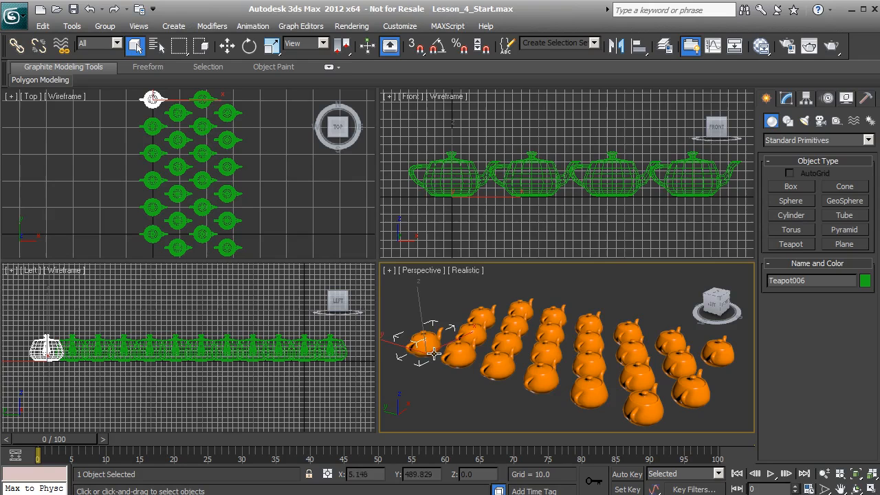
{"action": "left_click", "coordinate": [452, 355], "text": "ctrl"}
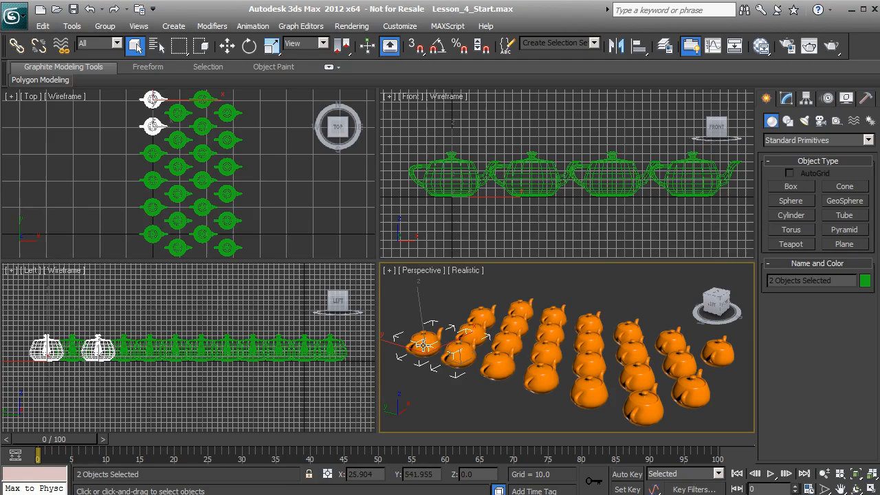
{"action": "left_click", "coordinate": [495, 368], "text": "ctrl"}
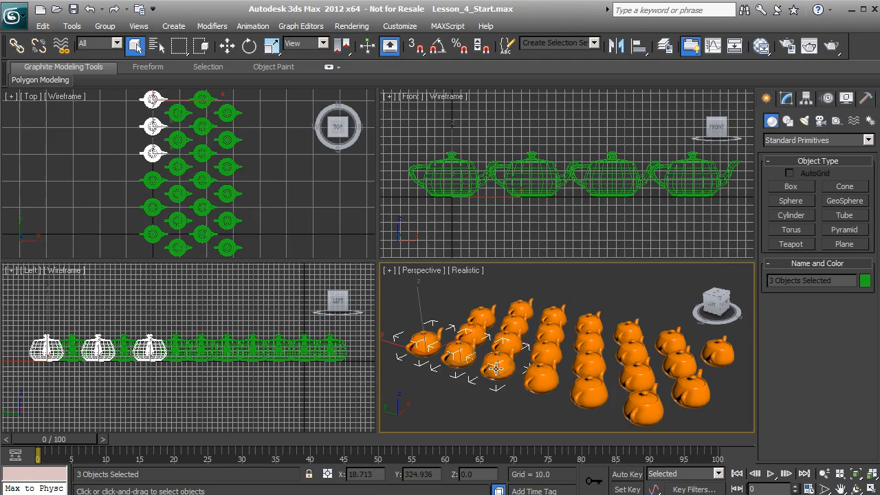
{"action": "left_click", "coordinate": [535, 383], "text": "ctrl"}
{"action": "left_click", "coordinate": [585, 396], "text": "ctrl"}
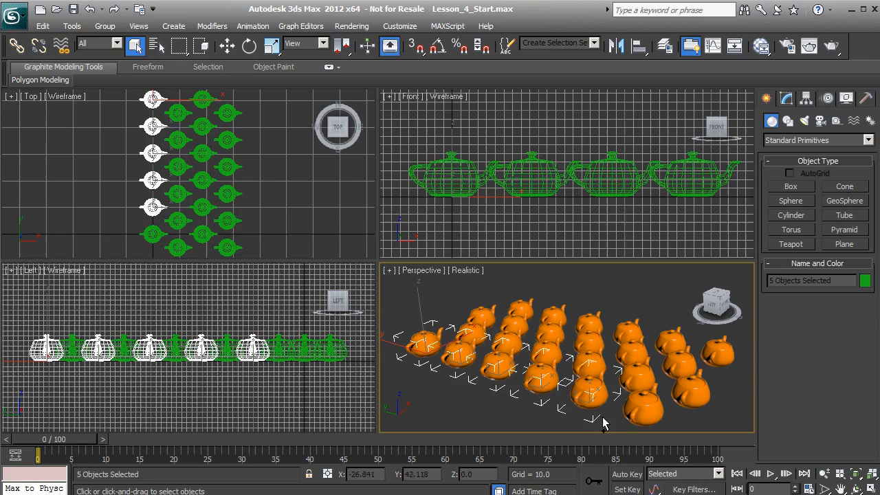
{"action": "left_click", "coordinate": [636, 411], "text": "ctrl"}
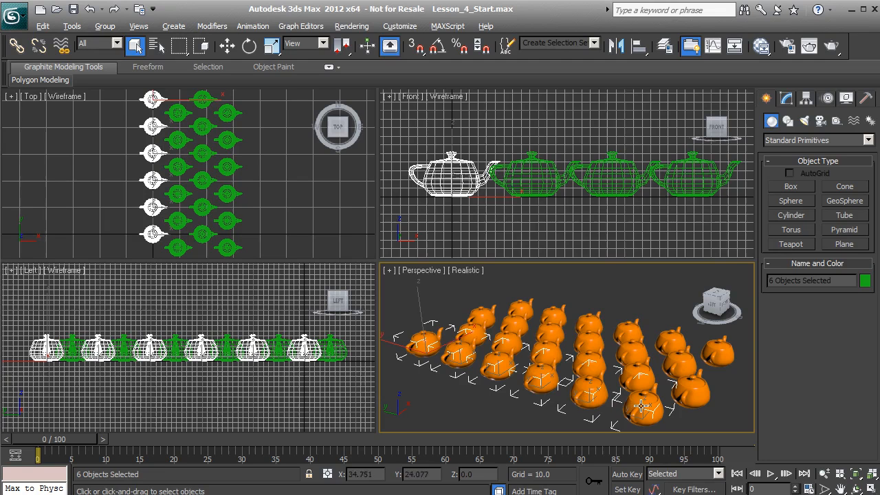
{"action": "left_click", "coordinate": [589, 395], "text": "alt"}
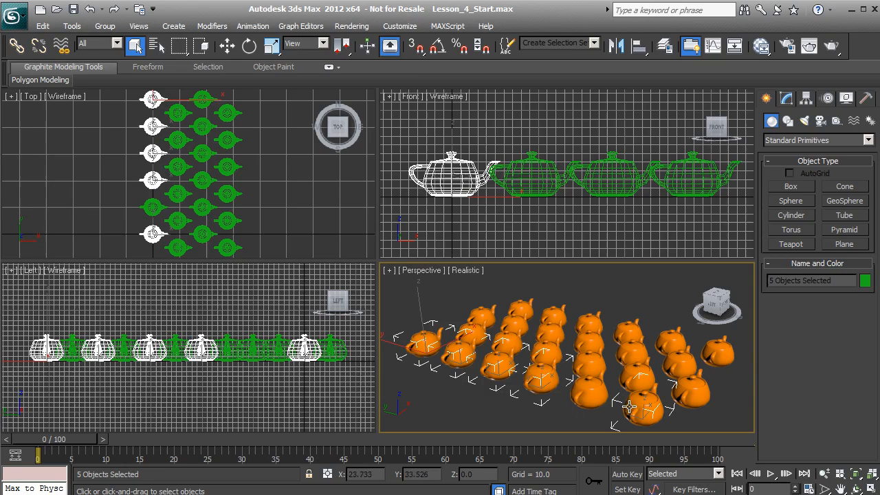
{"action": "left_click", "coordinate": [490, 368], "text": "alt"}
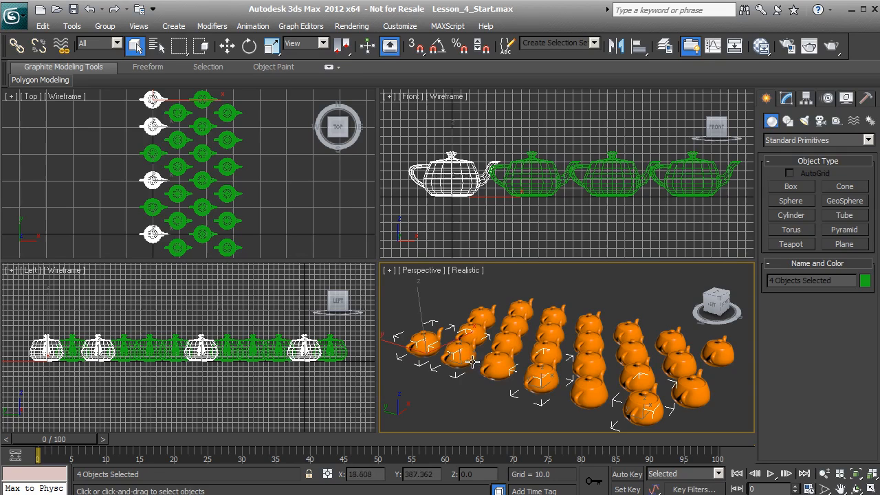
Step: Region-select the twelve teapots on the left side of the group in the Perspective view
{"action": "scroll", "coordinate": [496, 360], "scroll_direction": "down", "scroll_amount": 5}
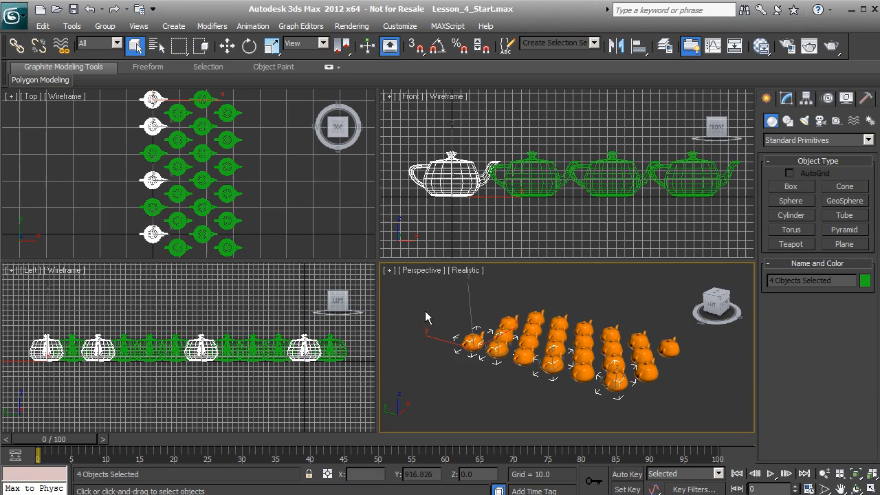
{"action": "left_click_drag", "start_coordinate": [402, 288], "coordinate": [554, 403]}
{"action": "left_click_drag", "start_coordinate": [558, 406], "coordinate": [558, 406]}
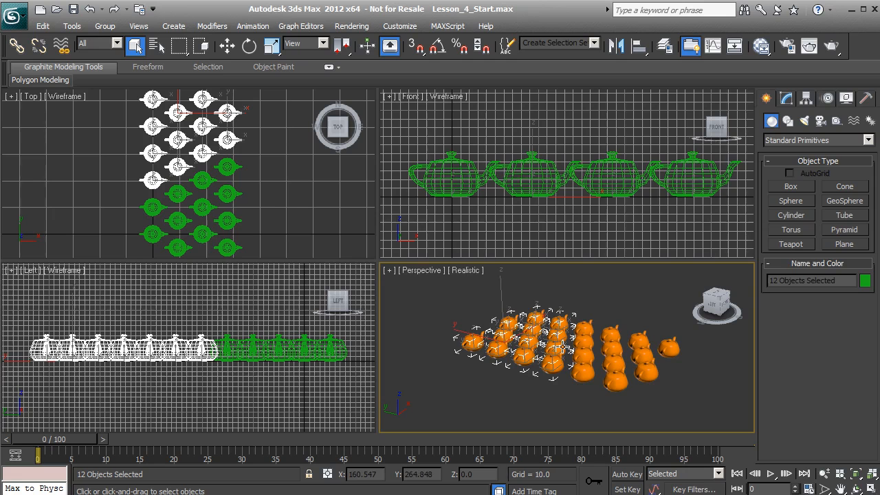
Step: Add the four teapots at the right end of the group to the selection with a selection region
{"action": "scroll", "coordinate": [552, 375], "scroll_direction": "up", "scroll_amount": 2}
{"action": "middle_click_drag", "start_coordinate": [552, 375], "coordinate": [522, 371]}
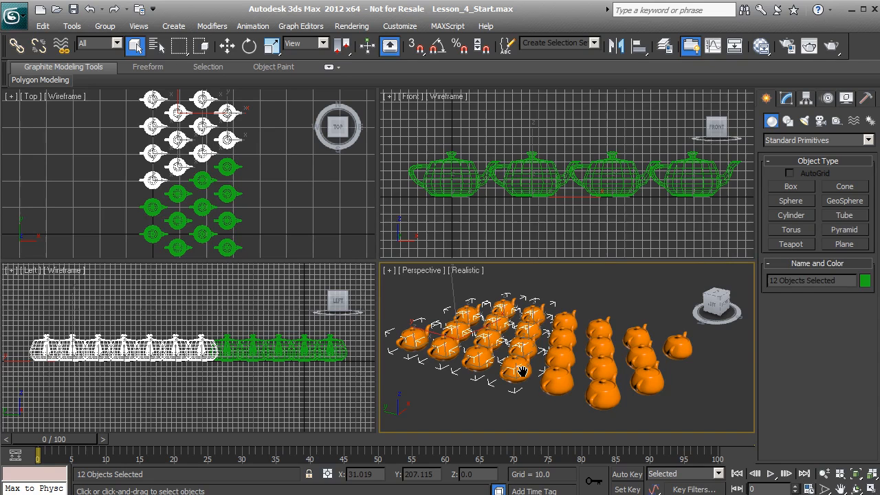
{"action": "middle_click_drag", "start_coordinate": [592, 350], "coordinate": [579, 340]}
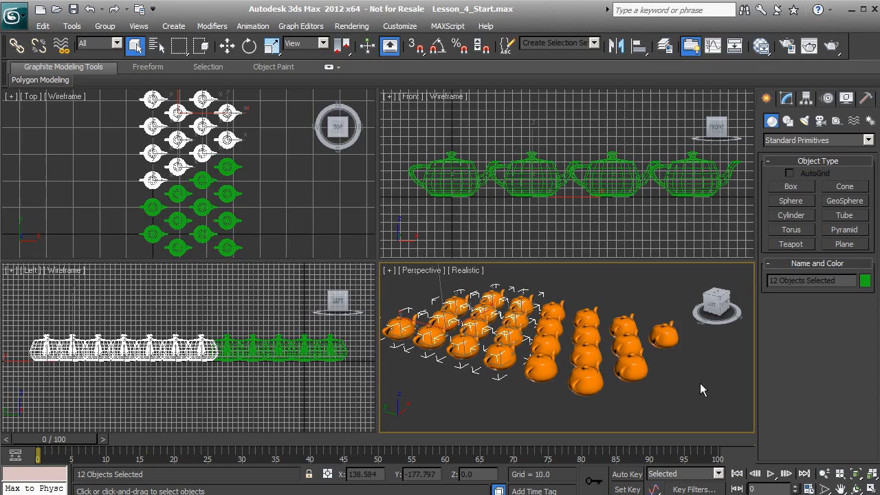
{"action": "left_click_drag", "start_coordinate": [724, 413], "coordinate": [624, 293]}
{"action": "left_click_drag", "start_coordinate": [624, 293], "coordinate": [624, 294], "text": "ctrl"}
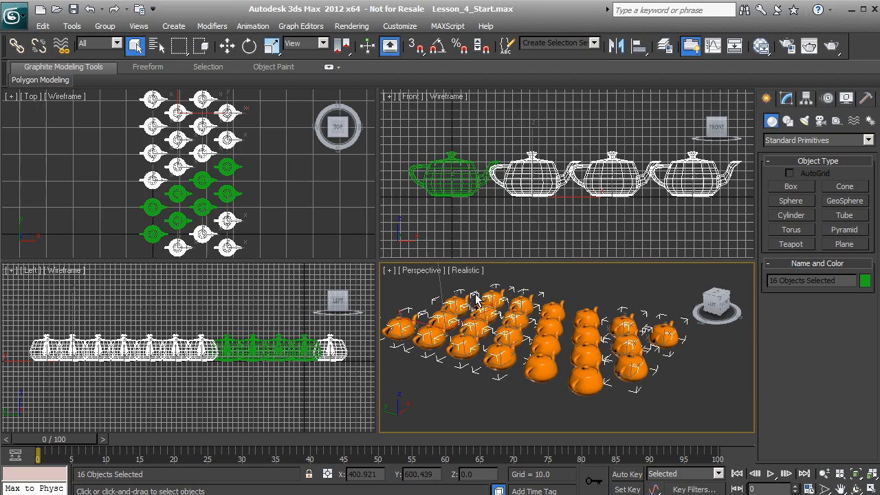
Step: Remove the column of four teapots bordering the unselected ones on the left from the selection with a selection region
{"action": "middle_click_drag", "start_coordinate": [490, 347], "coordinate": [528, 361]}
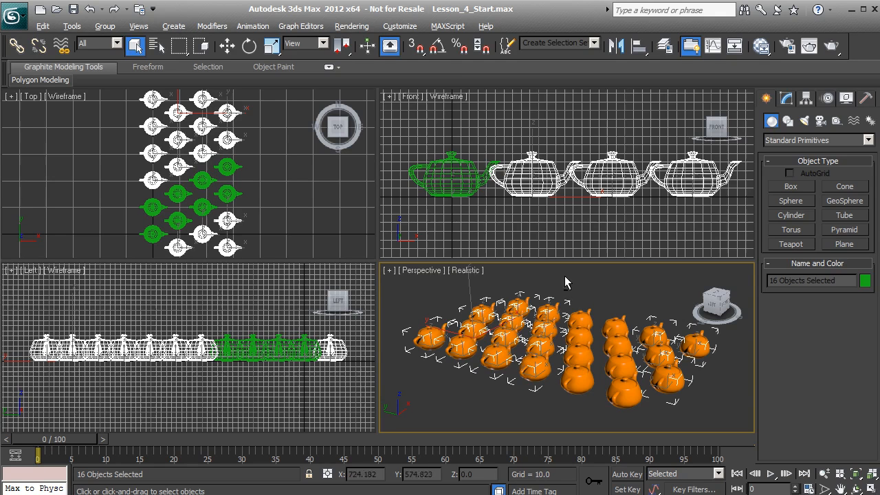
{"action": "left_click_drag", "start_coordinate": [588, 278], "coordinate": [542, 412]}
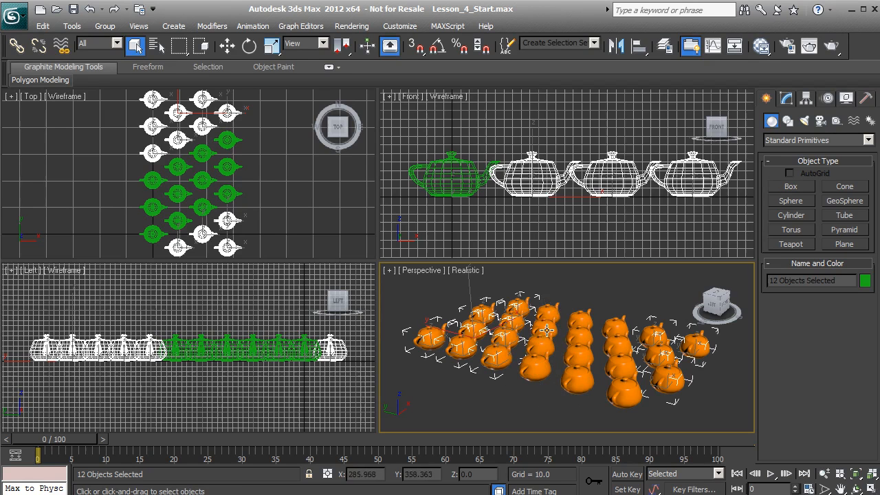